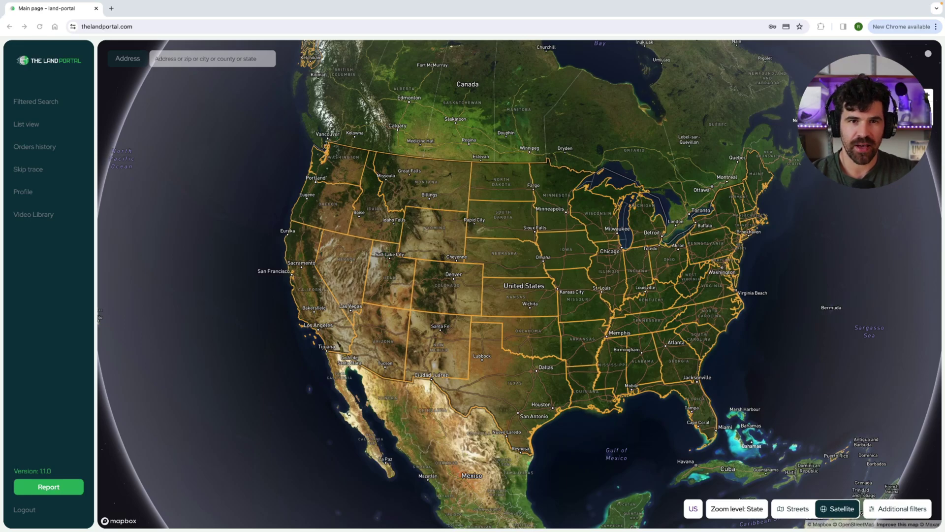
Open the Filtered Search panel beside the map
{"action": "left_click", "coordinate": [48, 102]}
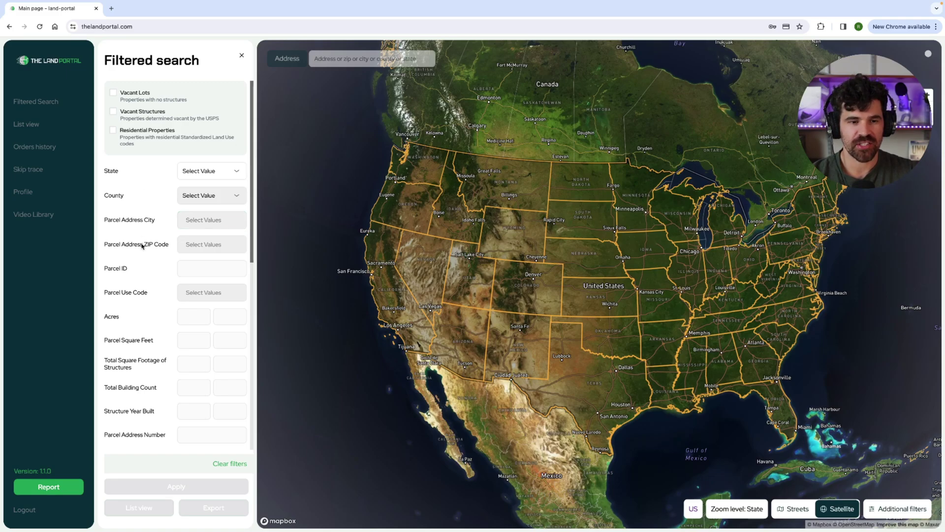
Limit the search to Vacant Lots and set the state to Georgia
{"action": "scroll", "coordinate": [148, 256], "scroll_direction": "down", "scroll_amount": 3}
{"action": "left_click", "coordinate": [200, 289]}
{"action": "scroll", "coordinate": [199, 288], "scroll_direction": "up", "scroll_amount": 1}
{"action": "scroll", "coordinate": [199, 288], "scroll_direction": "up", "scroll_amount": 3}
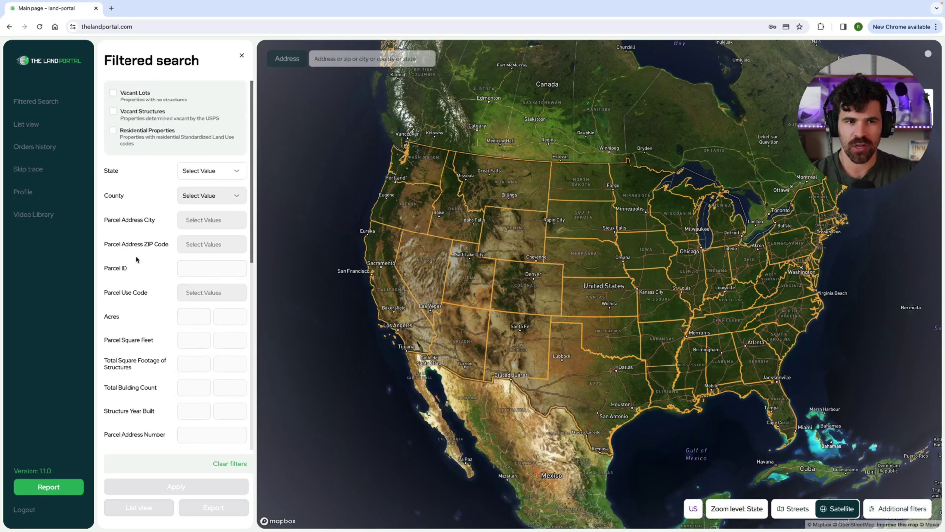
{"action": "left_click", "coordinate": [113, 93]}
{"action": "left_click", "coordinate": [199, 170]}
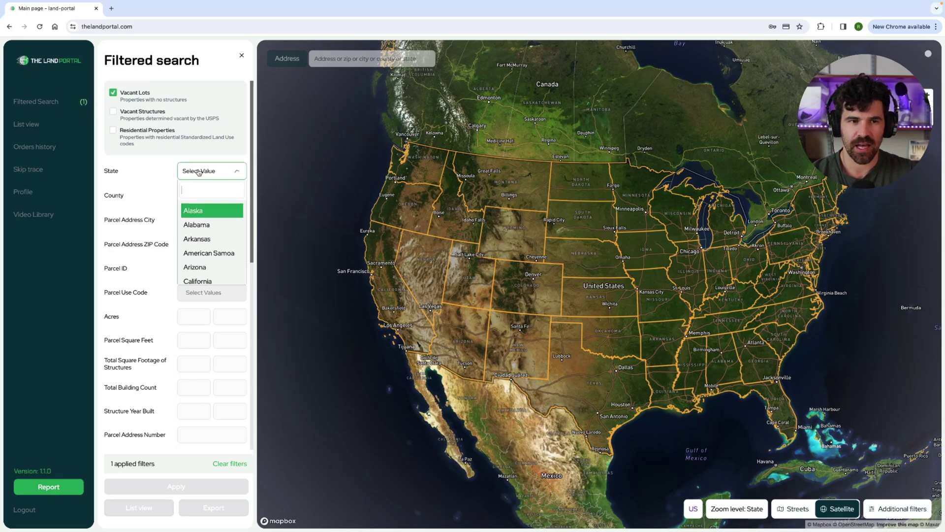
{"action": "type", "text": "geo"}
{"action": "key", "text": "Return"}
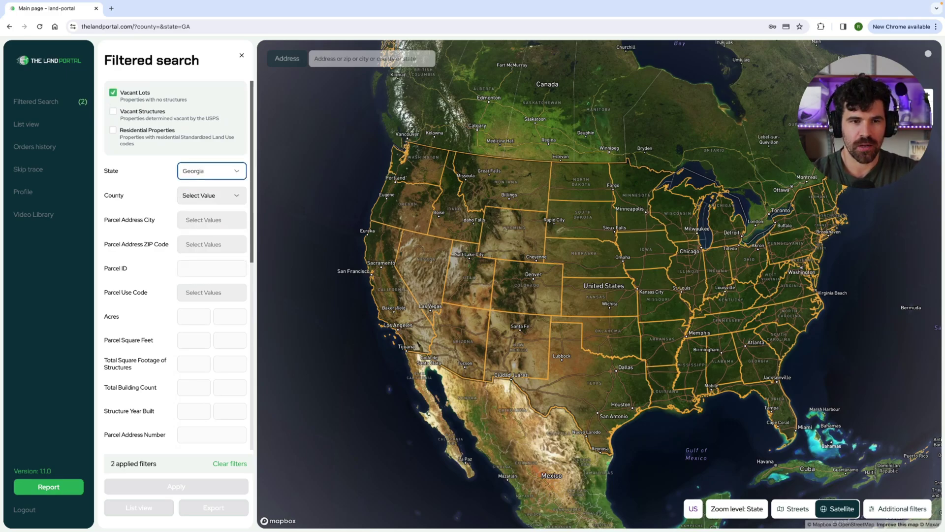
Choose Macon County, set the acreage range 2 to 2.5, and apply the filters
{"action": "left_click", "coordinate": [199, 198]}
{"action": "type", "text": "mac"}
{"action": "key", "text": "Return"}
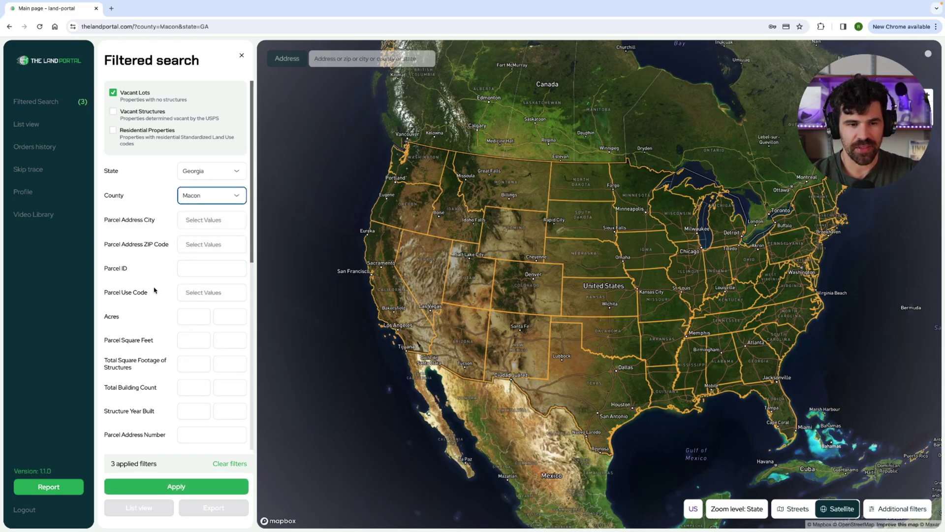
{"action": "left_click", "coordinate": [193, 316]}
{"action": "type", "text": "2"}
{"action": "left_click", "coordinate": [229, 316]}
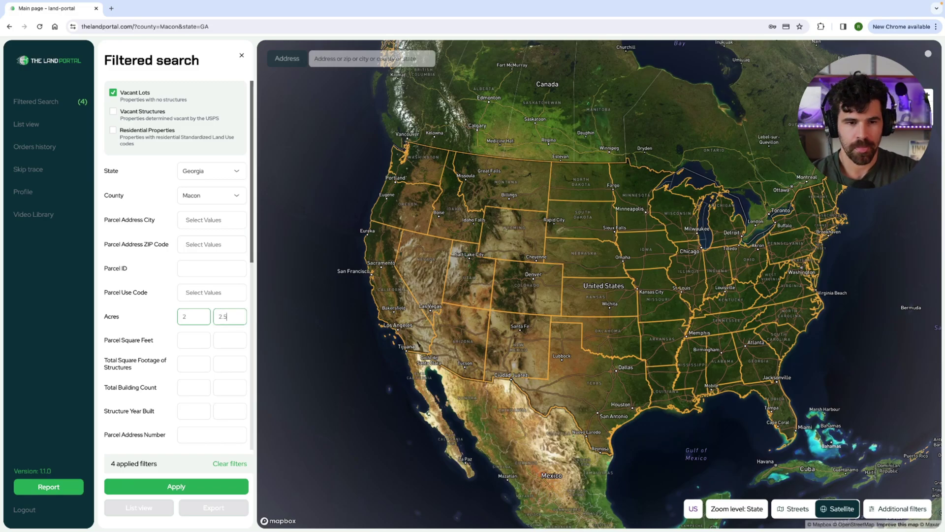
{"action": "left_click", "coordinate": [183, 487]}
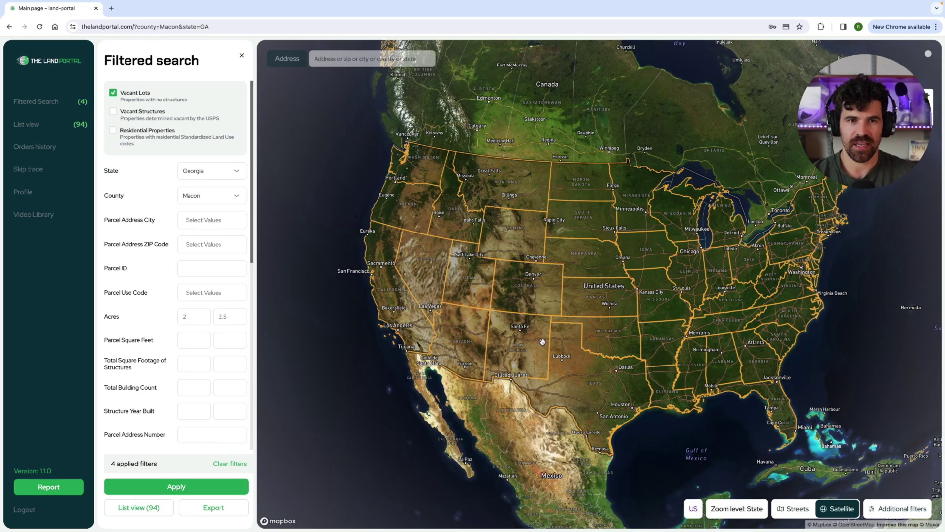
Start an export of the filtered parcels, keeping xlsx as the file format
{"action": "left_click", "coordinate": [219, 509]}
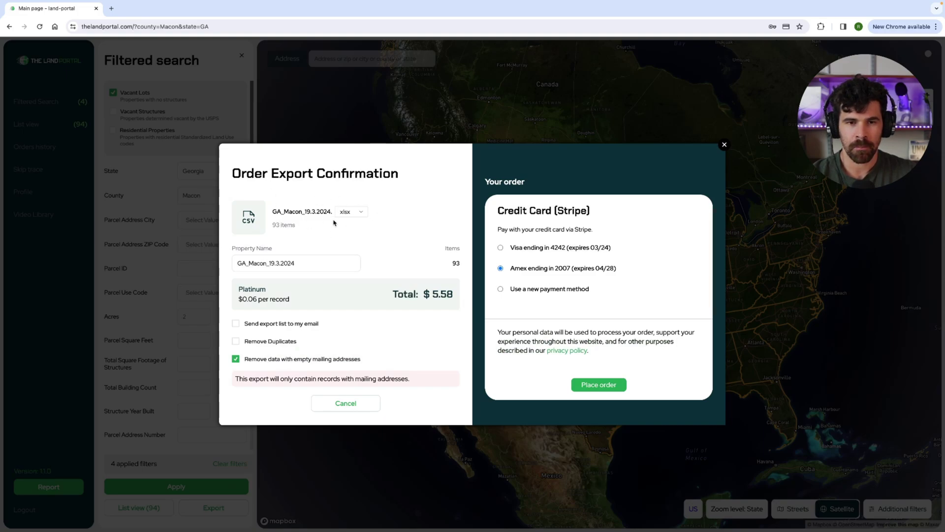
{"action": "left_click", "coordinate": [355, 212]}
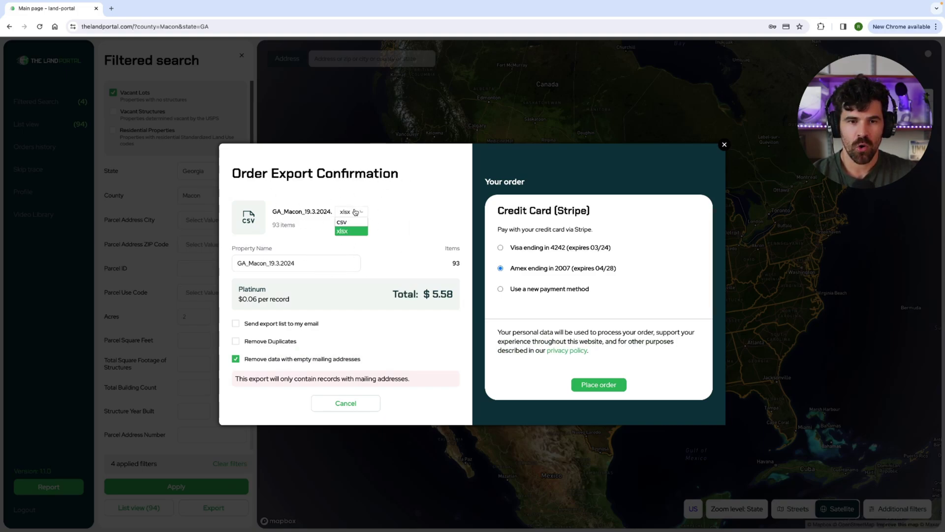
{"action": "left_click", "coordinate": [351, 229]}
{"action": "left_click", "coordinate": [351, 212]}
{"action": "left_click", "coordinate": [341, 234]}
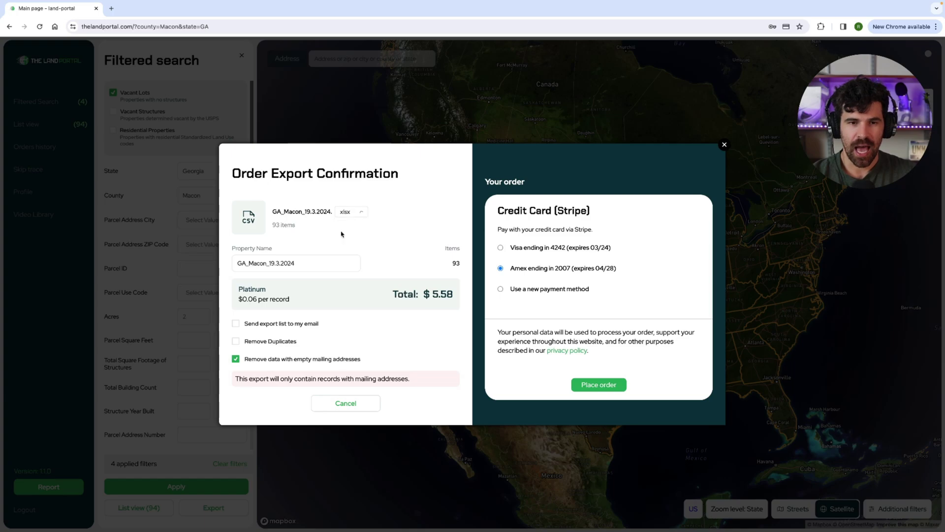
Rename the export's property name to 'Macon County GA 2 to 2.5 acres'
{"action": "left_click", "coordinate": [309, 263]}
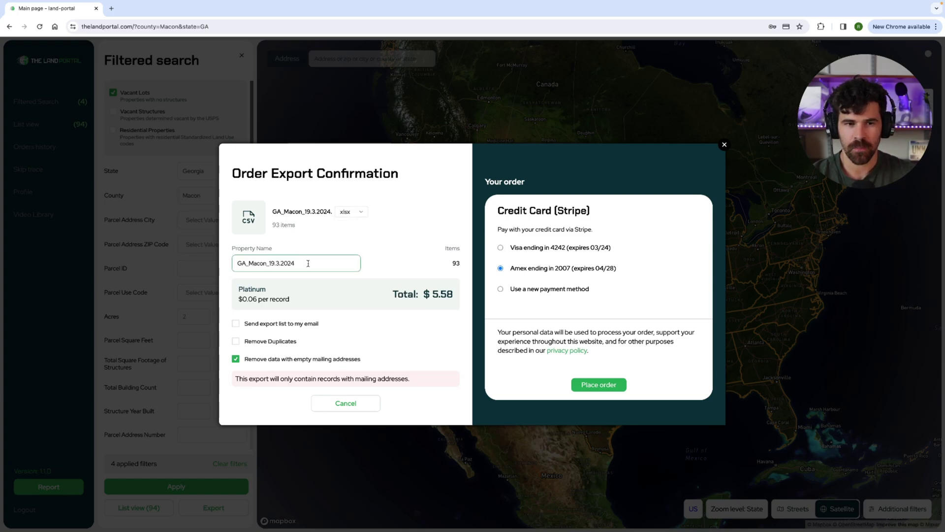
{"action": "key", "text": "ctrl+a"}
{"action": "key", "text": "BackSpace"}
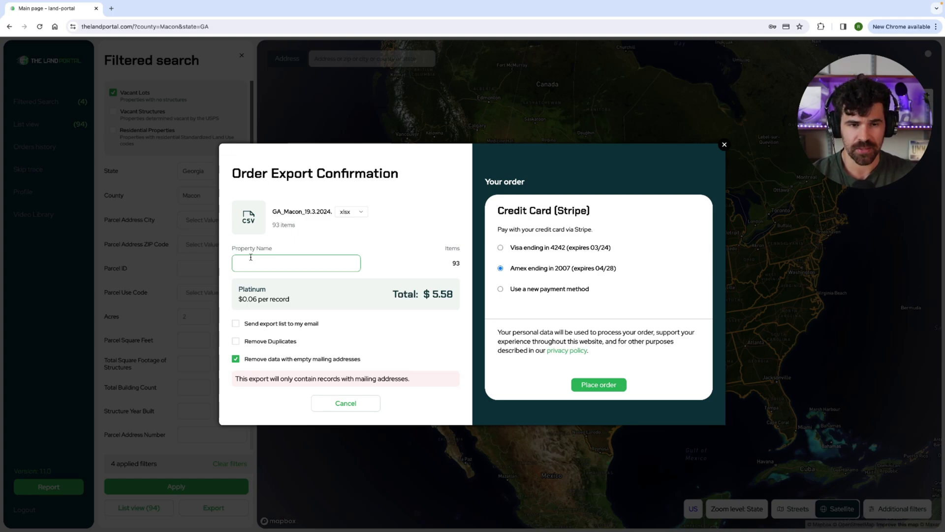
{"action": "type", "text": "Mac"}
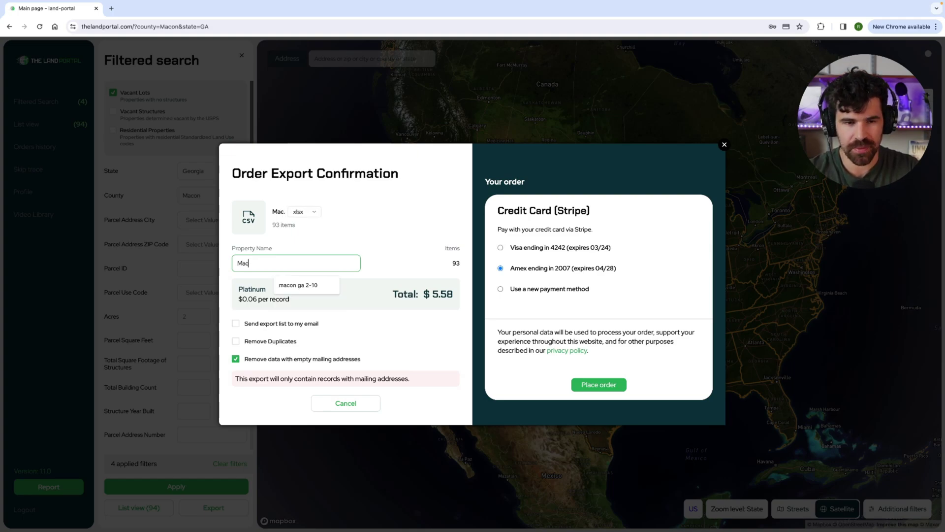
{"action": "type", "text": "on County GA"}
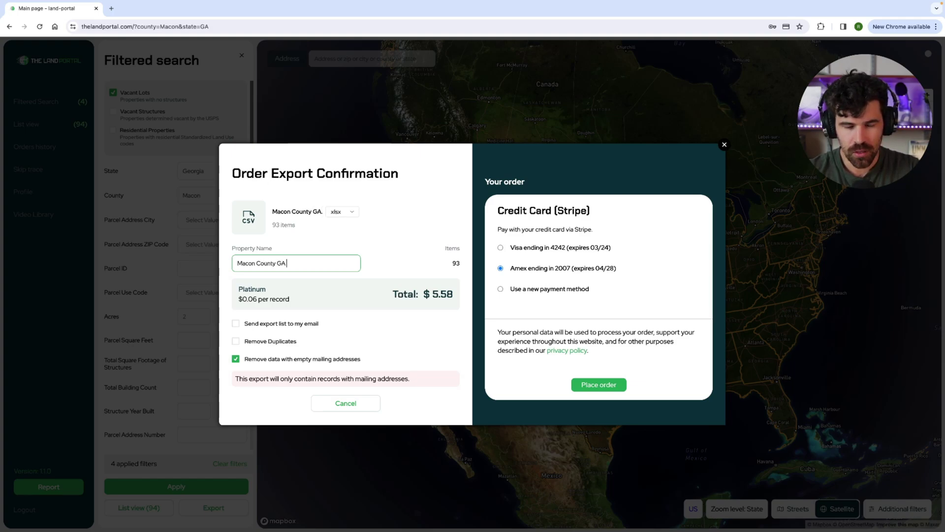
{"action": "type", "text": " 2"}
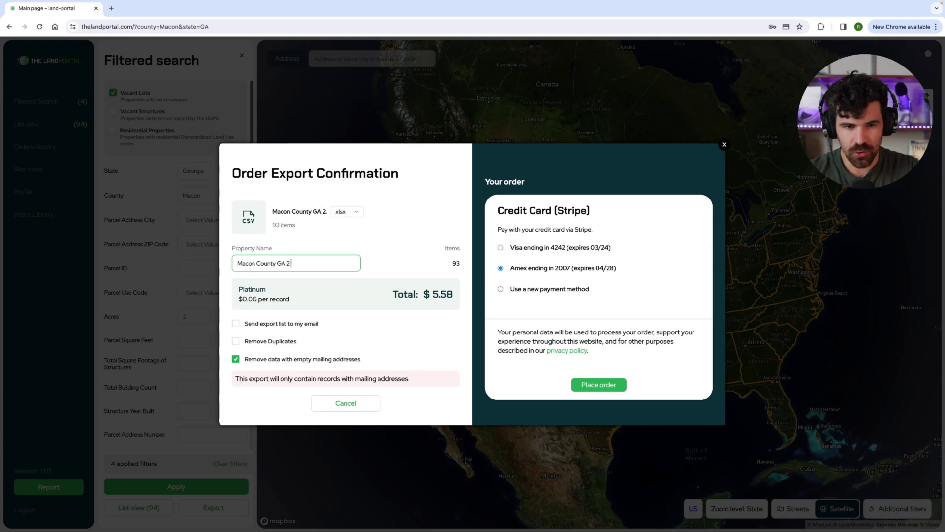
{"action": "type", "text": " to 2.5"}
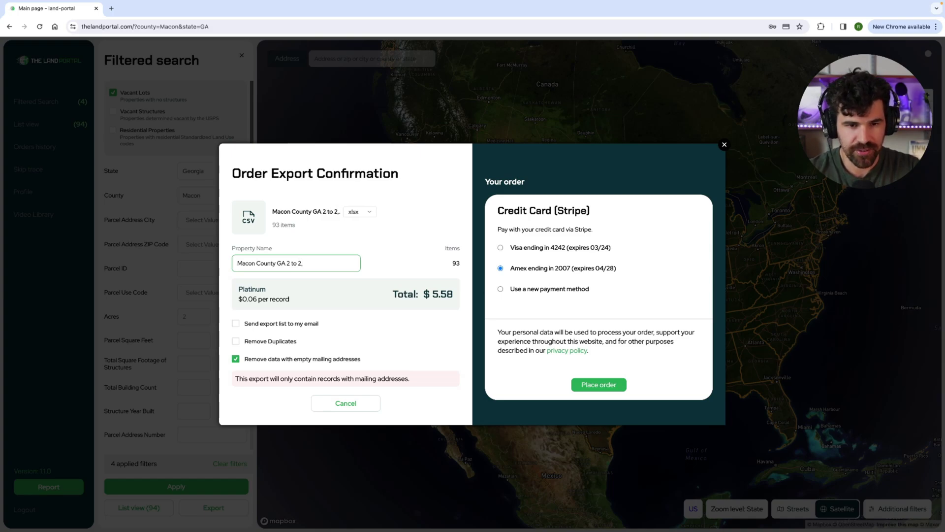
{"action": "type", "text": " acres"}
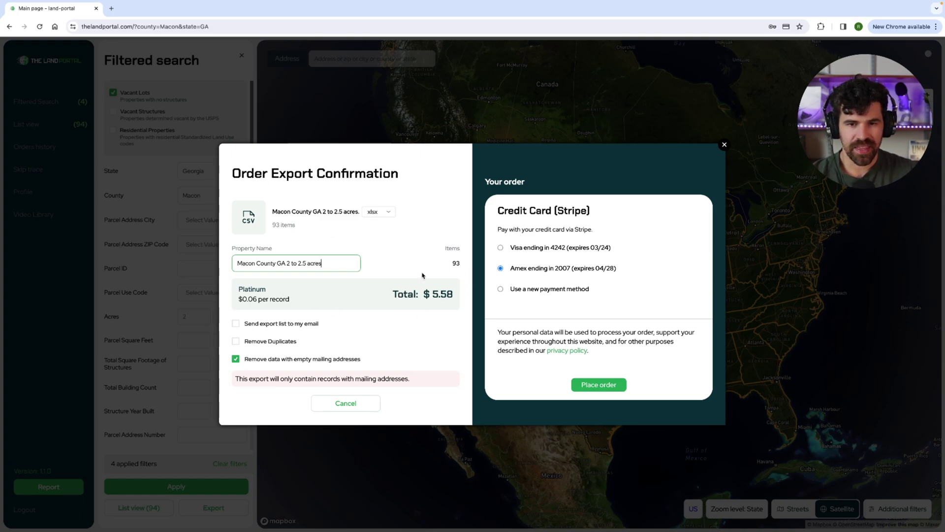
{"action": "double_click", "coordinate": [456, 262]}
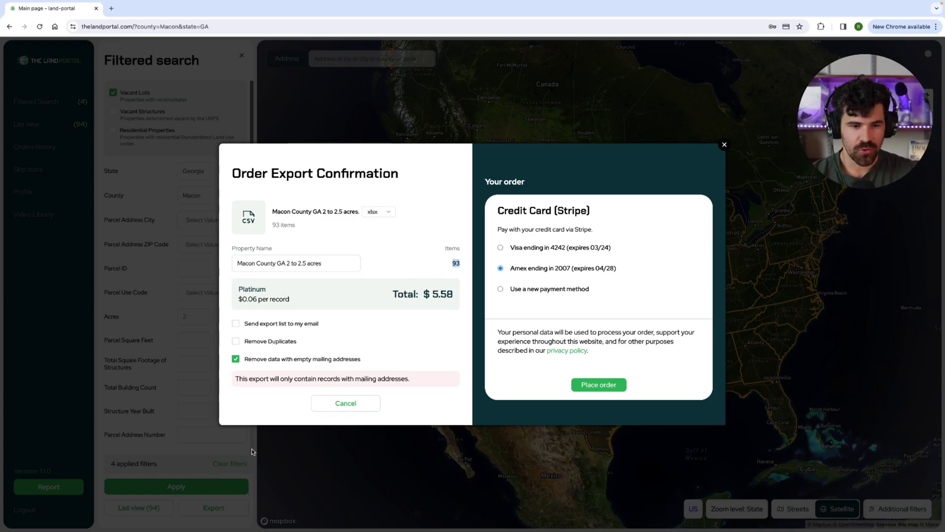
Exclude records with empty mailing addresses, enable Remove Duplicates, and keep the original Amex card
{"action": "left_click", "coordinate": [412, 258]}
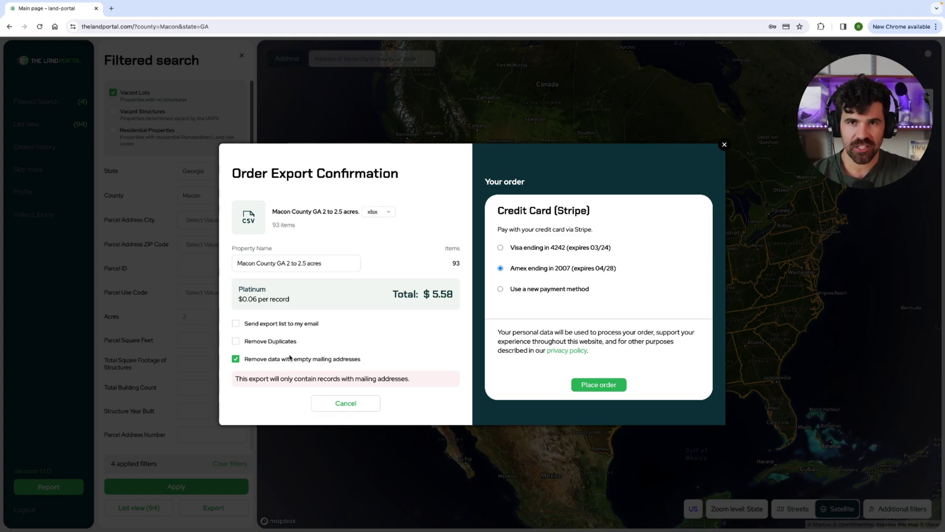
{"action": "left_click", "coordinate": [236, 359]}
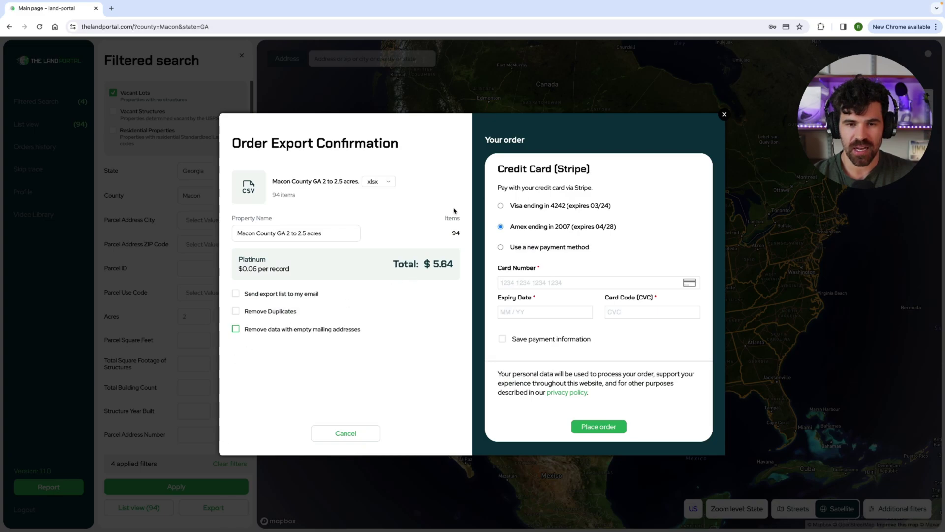
{"action": "left_click", "coordinate": [268, 333]}
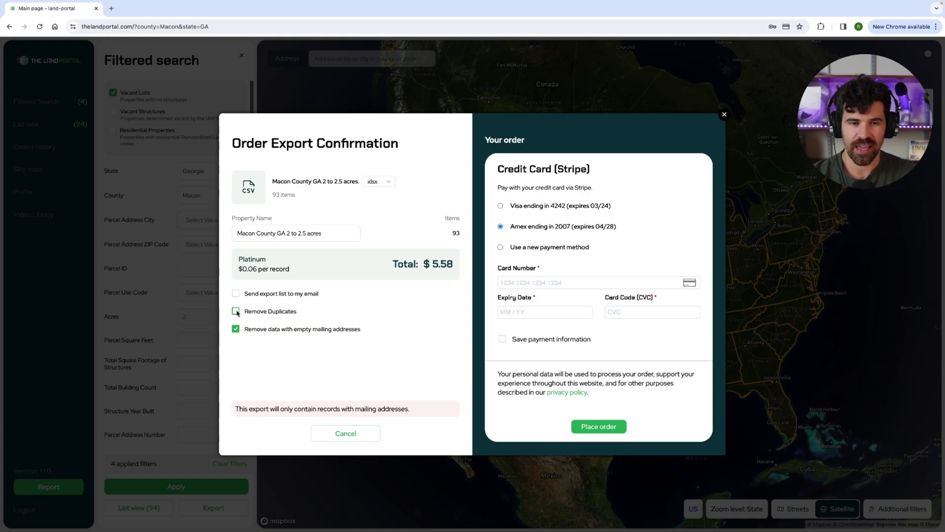
{"action": "left_click", "coordinate": [236, 311]}
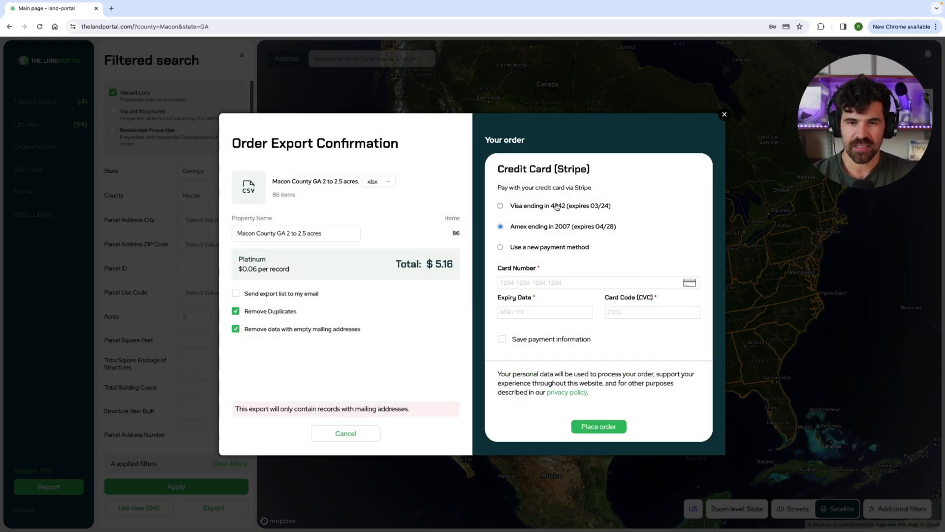
{"action": "left_click", "coordinate": [533, 206]}
{"action": "left_click", "coordinate": [526, 269]}
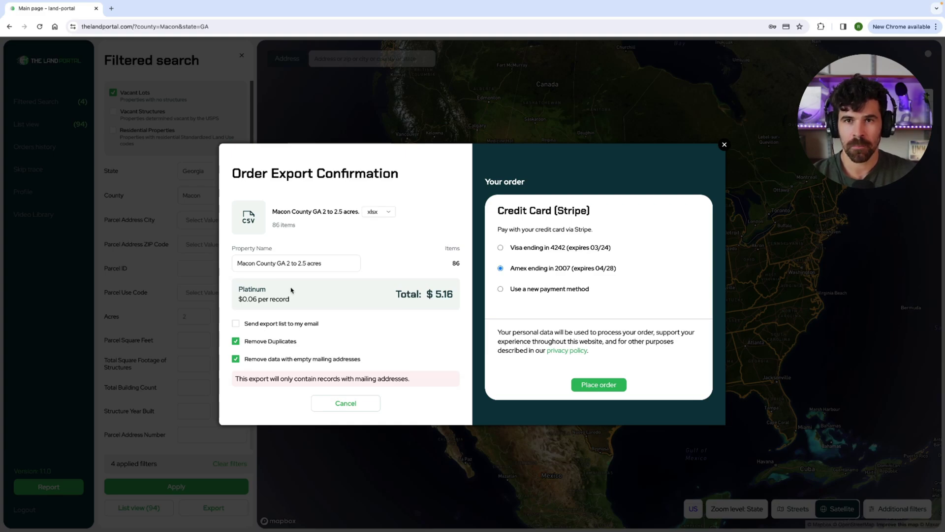
Place the 86-record, $5.16 export order and close the confirmation dialog
{"action": "left_click_drag", "start_coordinate": [306, 302], "coordinate": [242, 299]}
{"action": "left_click", "coordinate": [310, 303]}
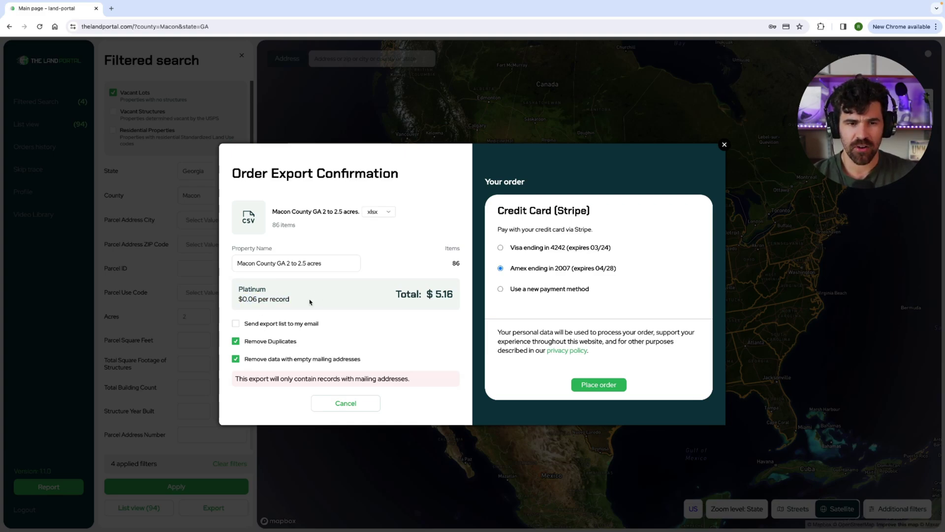
{"action": "left_click_drag", "start_coordinate": [378, 296], "coordinate": [412, 295]}
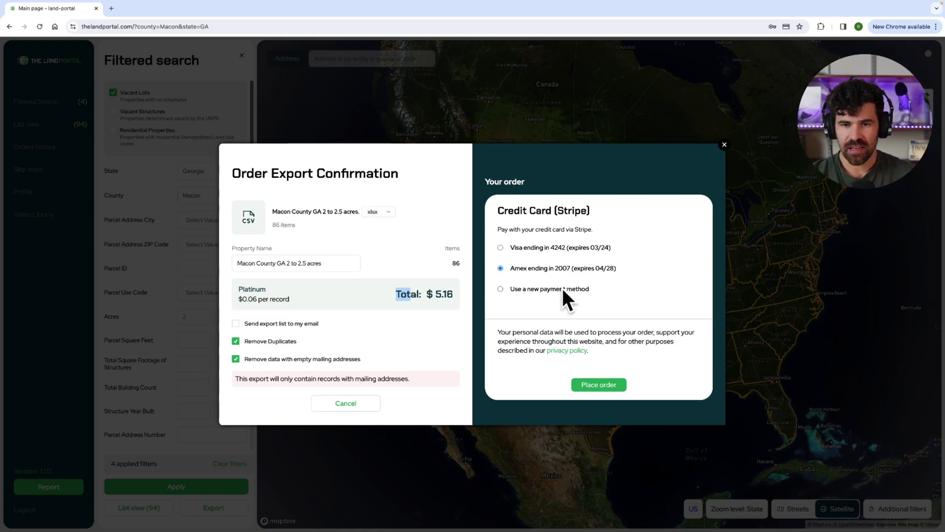
{"action": "left_click", "coordinate": [606, 386]}
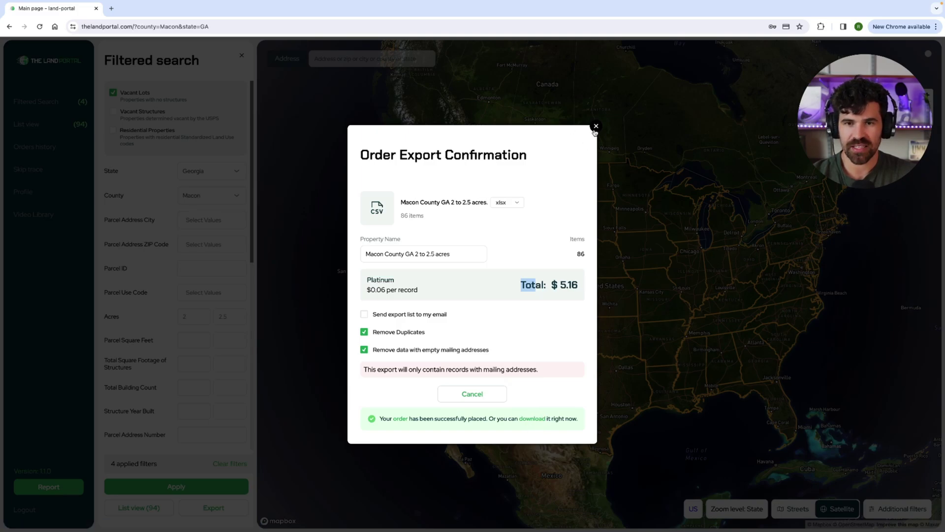
{"action": "left_click", "coordinate": [276, 157]}
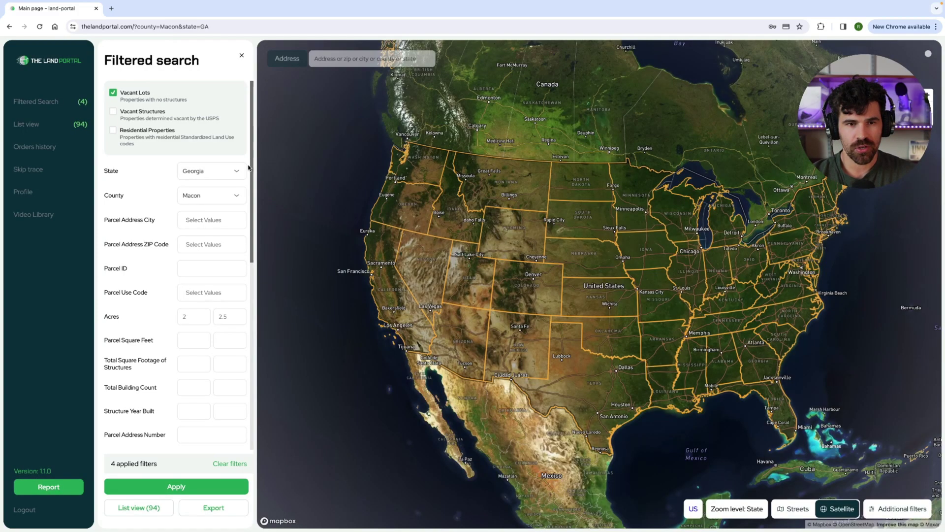
Download the newest $5.16 order's file from the Orders history
{"action": "left_click", "coordinate": [43, 146]}
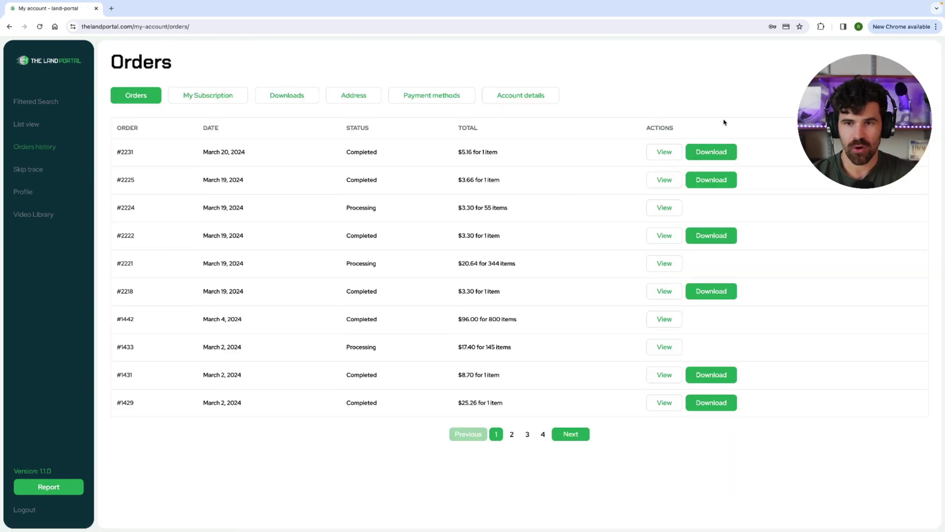
{"action": "left_click", "coordinate": [726, 153]}
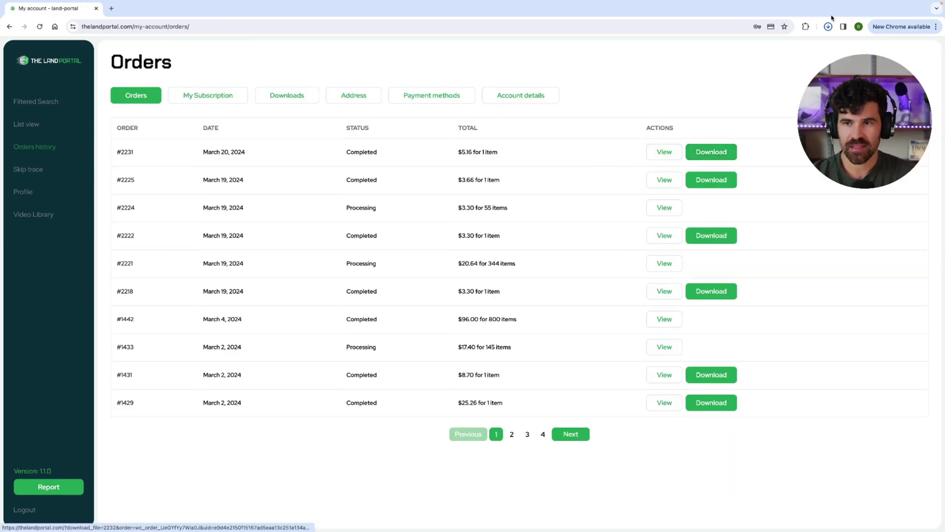